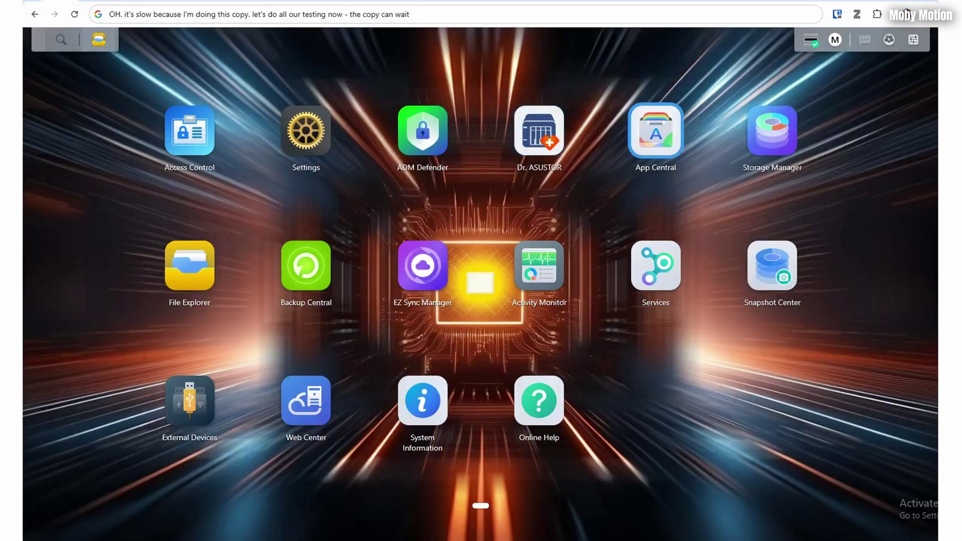
- Search App Central for 'tailscale' and cancel the accidental tailscale 1.80.3 install
key("Return")
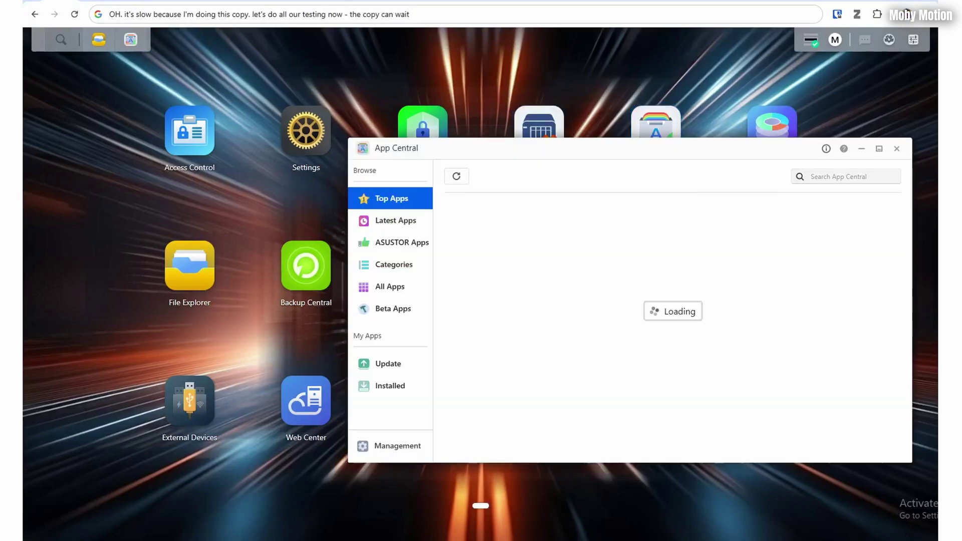
type("tails")
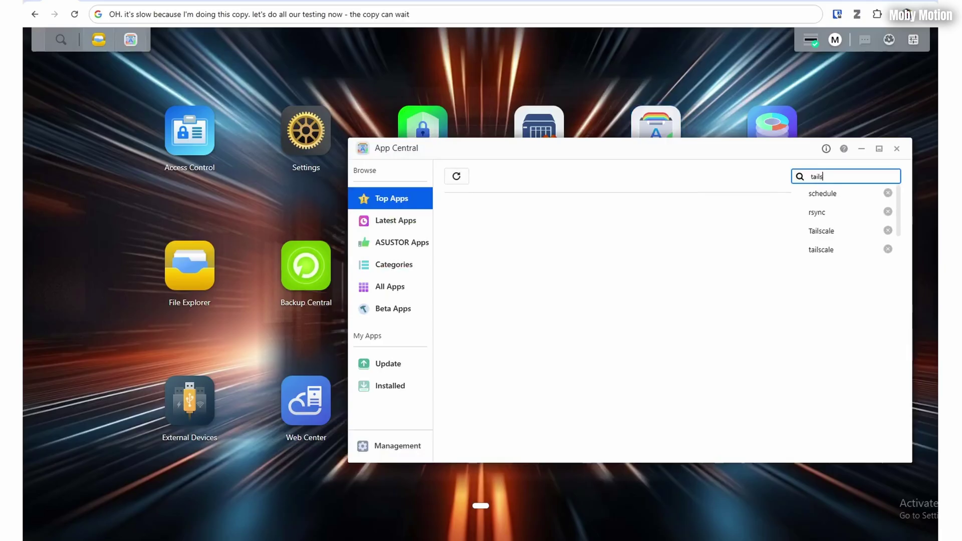
type("cale")
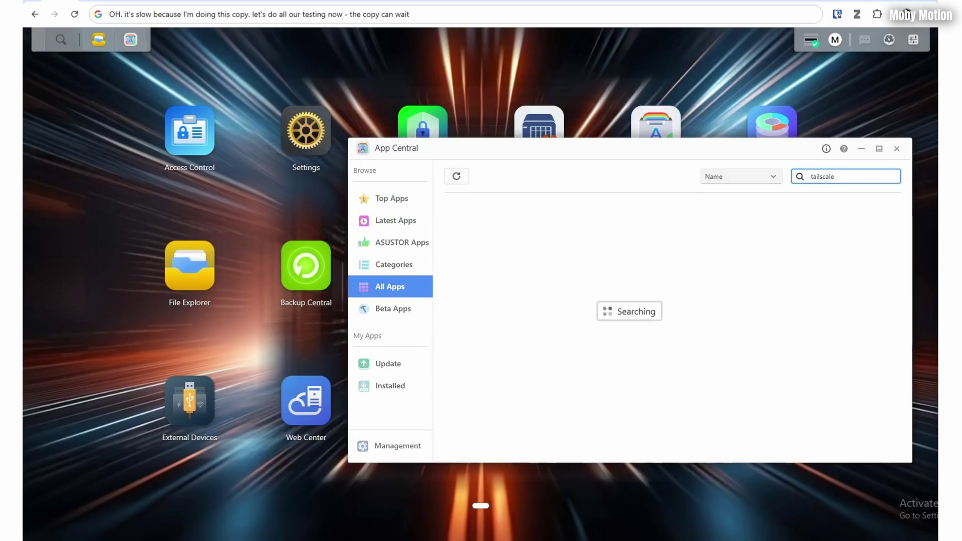
key("Return")
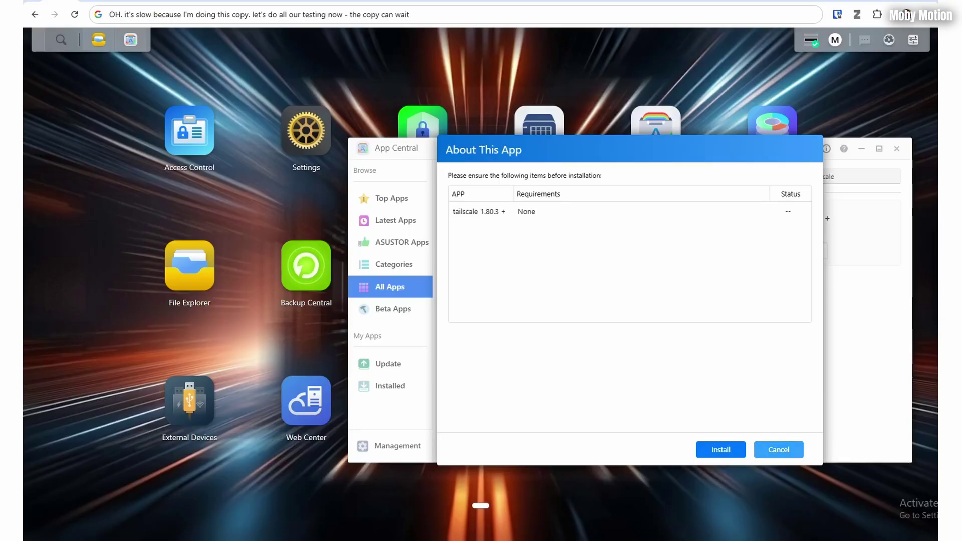
left_click(778, 450)
- Compare both Tailscale results' details, ending on the official Tailscale 1.82.0 page
left_click(555, 233)
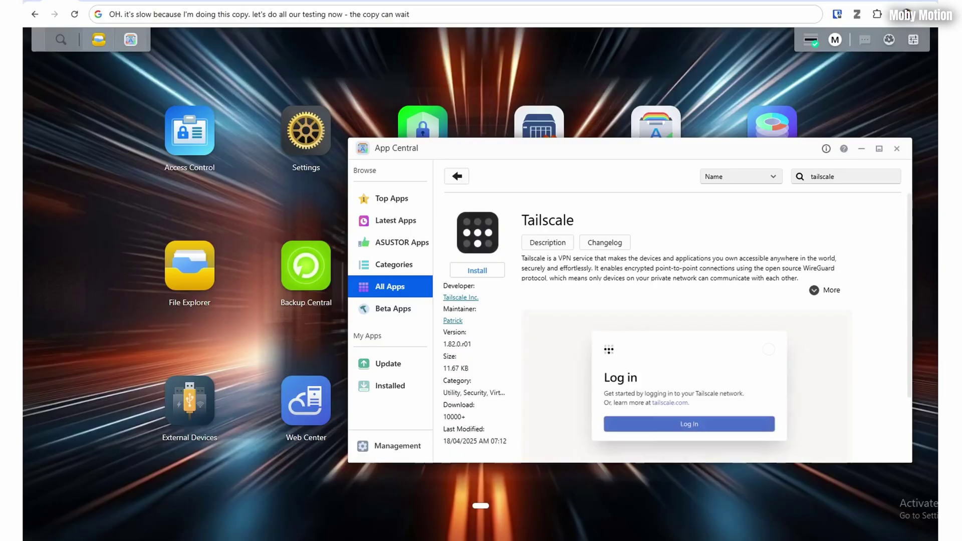
left_click(457, 176)
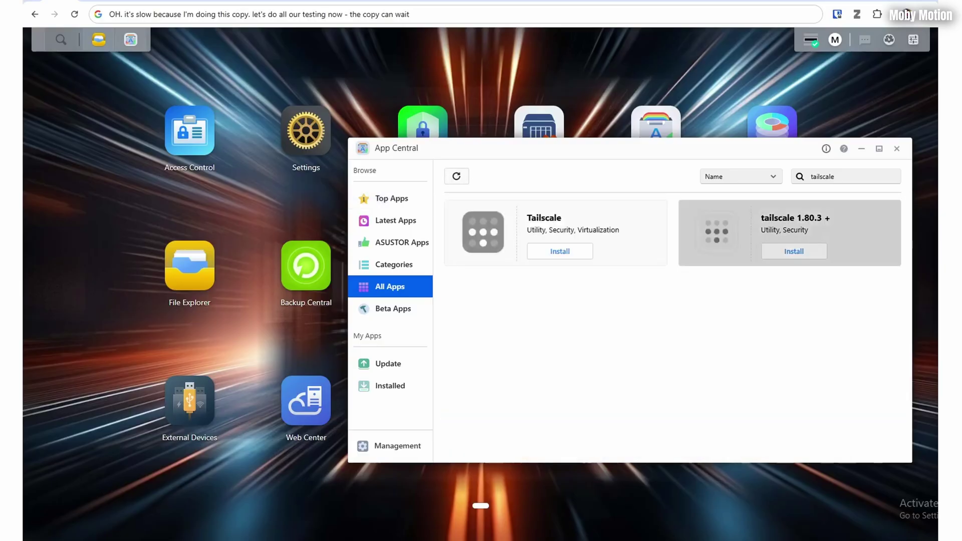
left_click(792, 231)
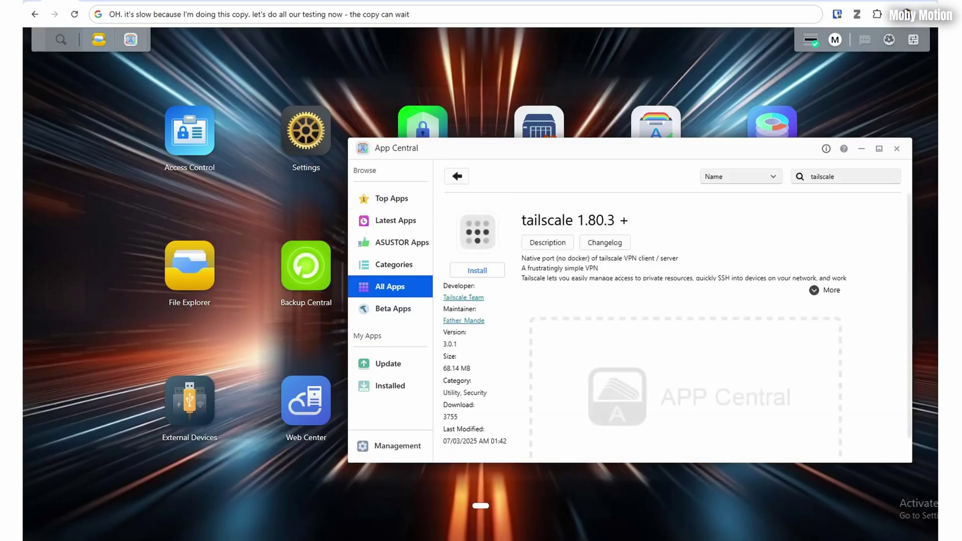
left_click(456, 176)
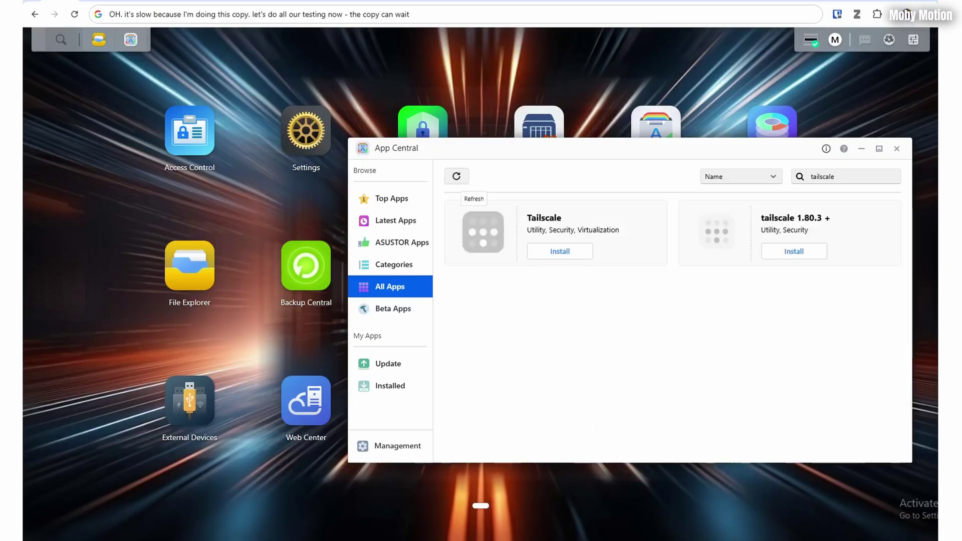
left_click(483, 231)
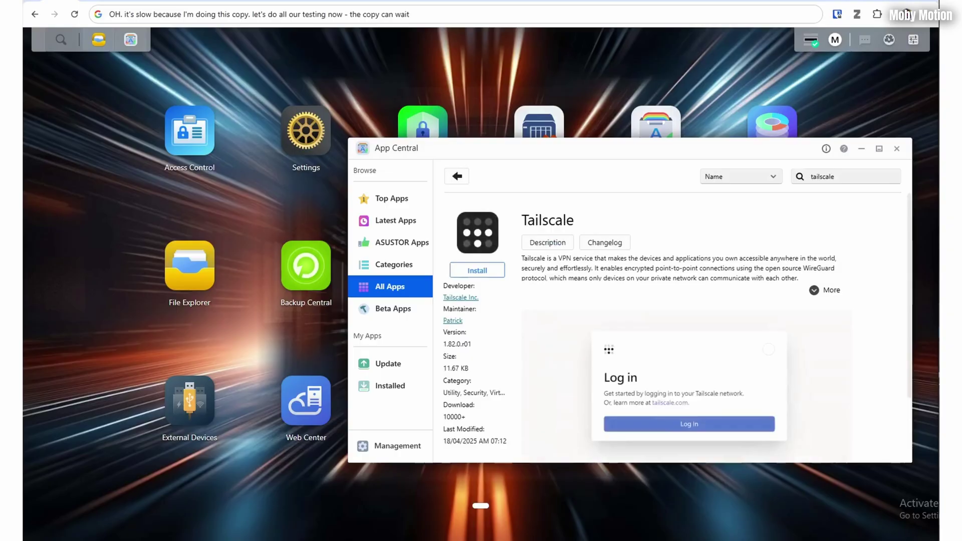
- Attempt the Tailscale install, cancel for the Docker requirement, and search for 'docker'
left_click(477, 271)
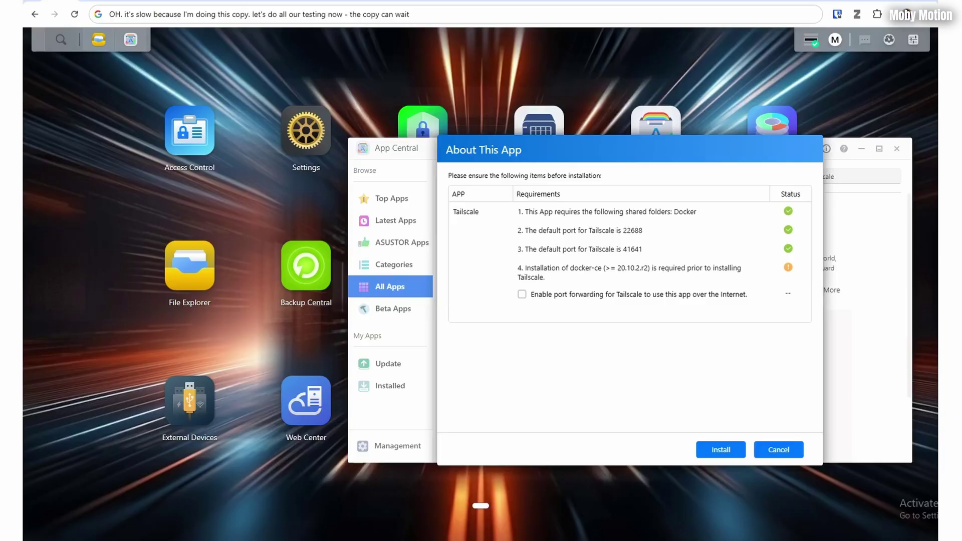
left_click(779, 450)
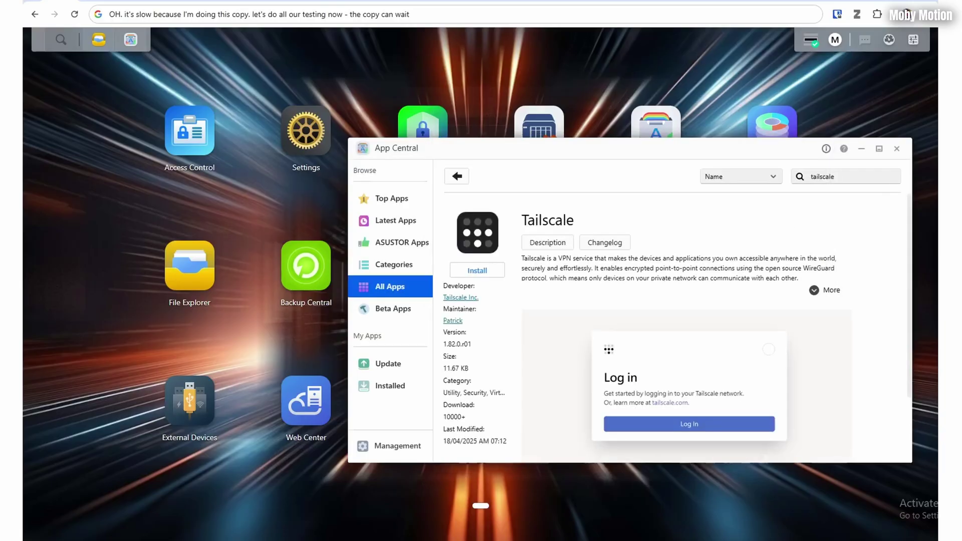
left_click(852, 176)
key("BackSpace")
key("BackSpace")
key("BackSpace")
key("BackSpace")
key("BackSpace")
key("BackSpace")
key("BackSpace")
key("BackSpace")
key("BackSpace")
type("docker")
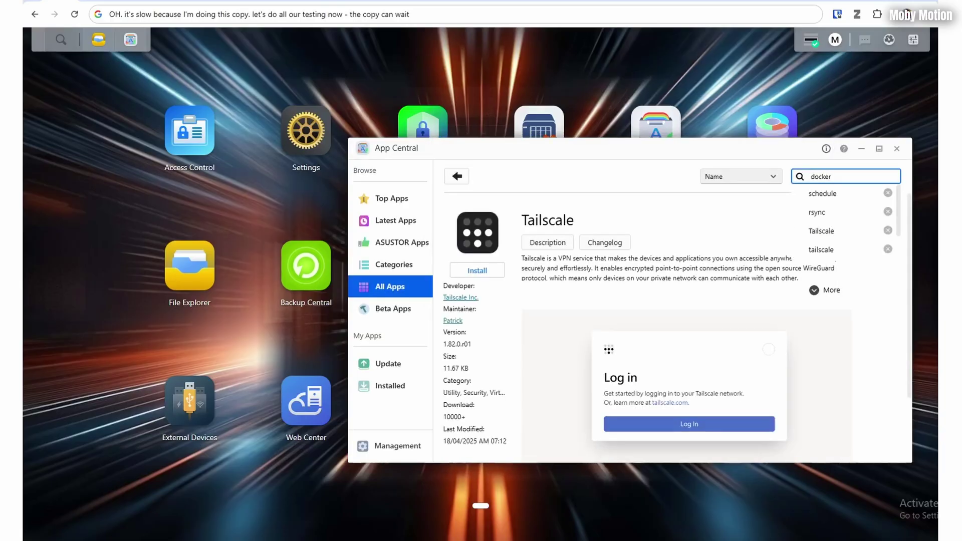
key("Return")
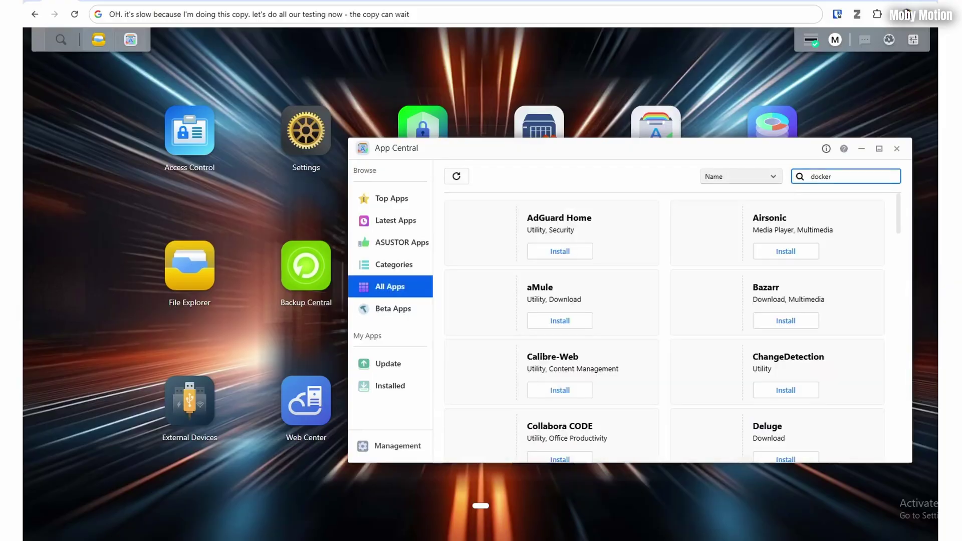
- Install Docker Engine from the docker search results
scroll(716, 308, "down", 2)
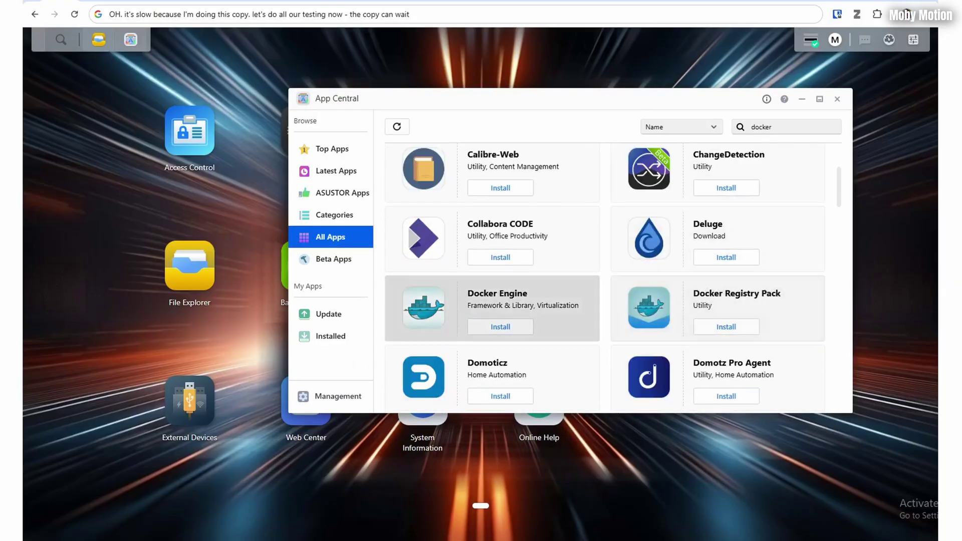
left_click(500, 327)
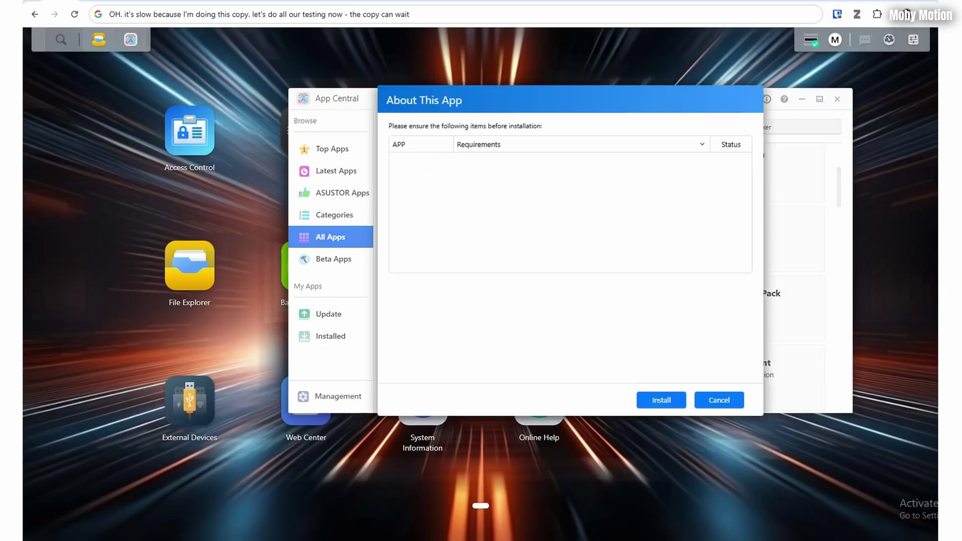
left_click(661, 400)
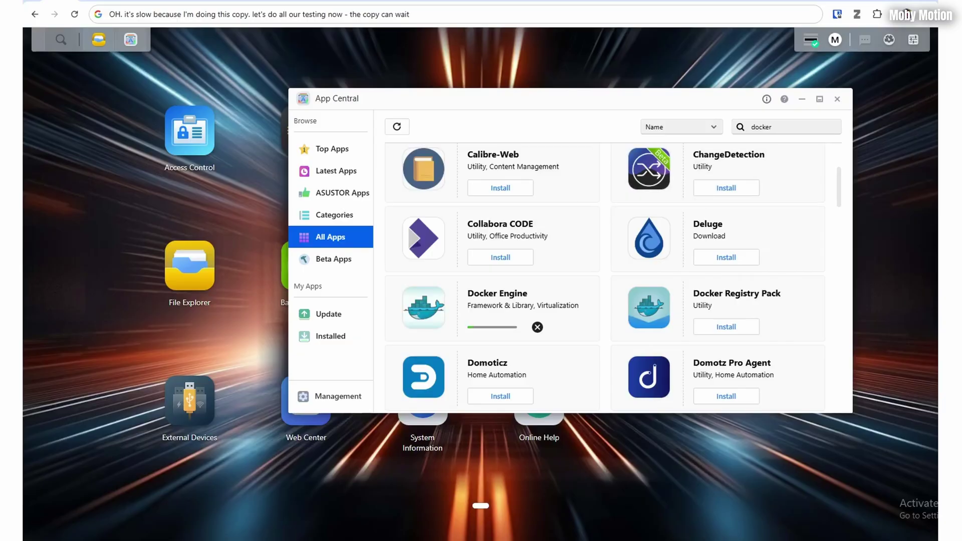
- Maximize App Central and confirm installing the official Tailscale app
left_click(819, 99)
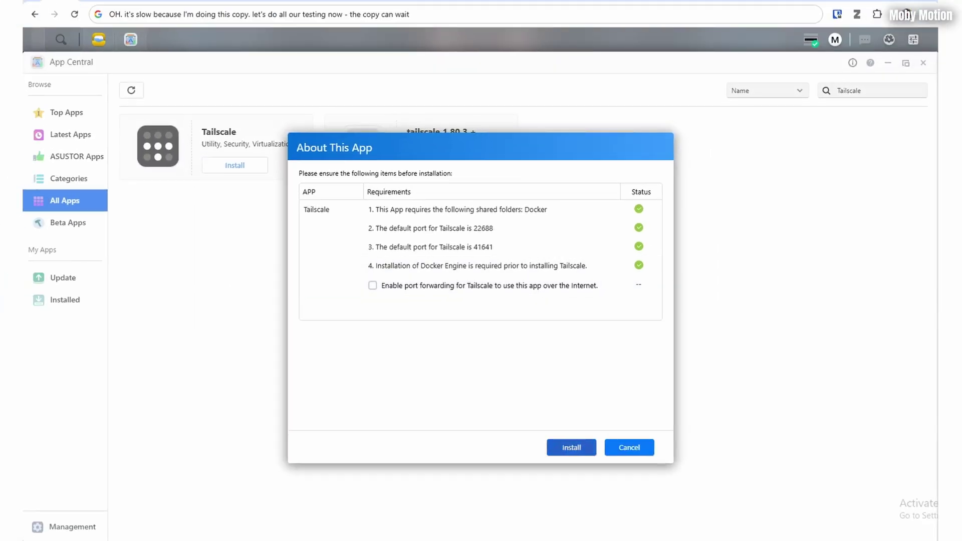
left_click(572, 447)
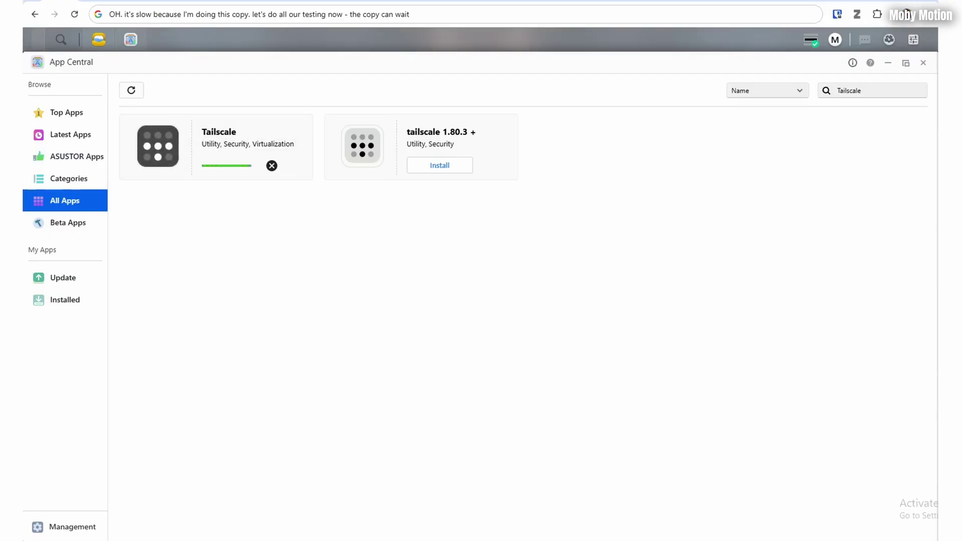
- Close App Central and log the NAS into Tailscale with the first Google account
left_click(923, 63)
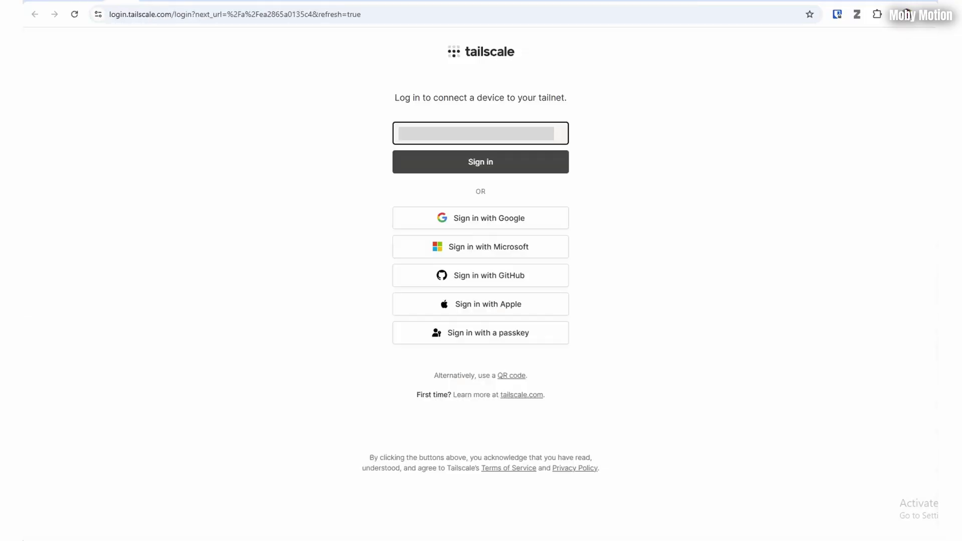
left_click(481, 218)
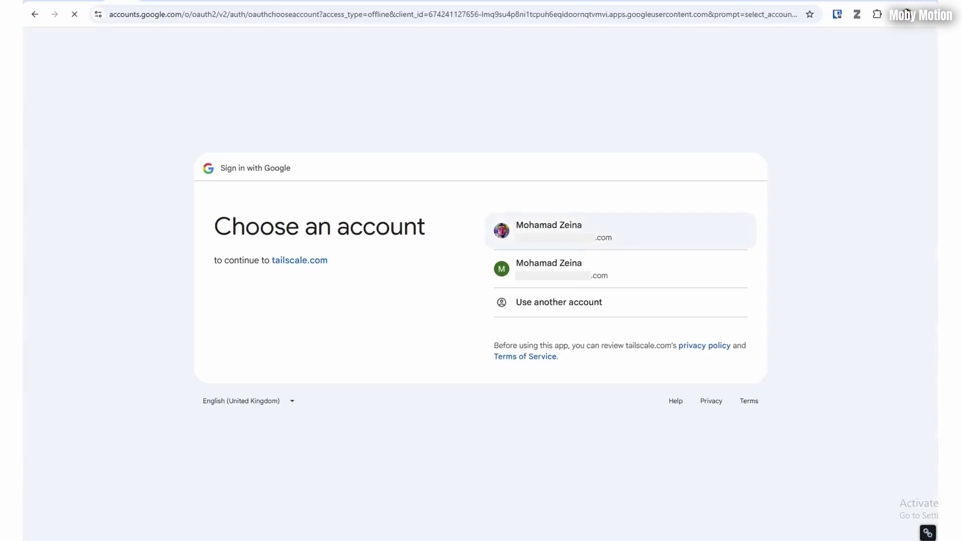
left_click(549, 231)
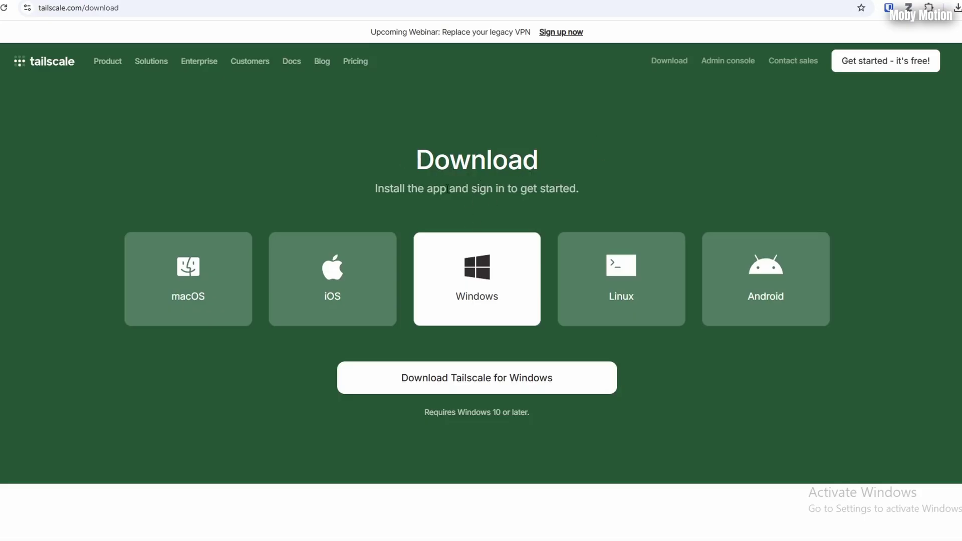
- Install Tailscale for Windows and connect X99-PC to the tailnet via Google sign-in
left_click(480, 383)
left_click(550, 345)
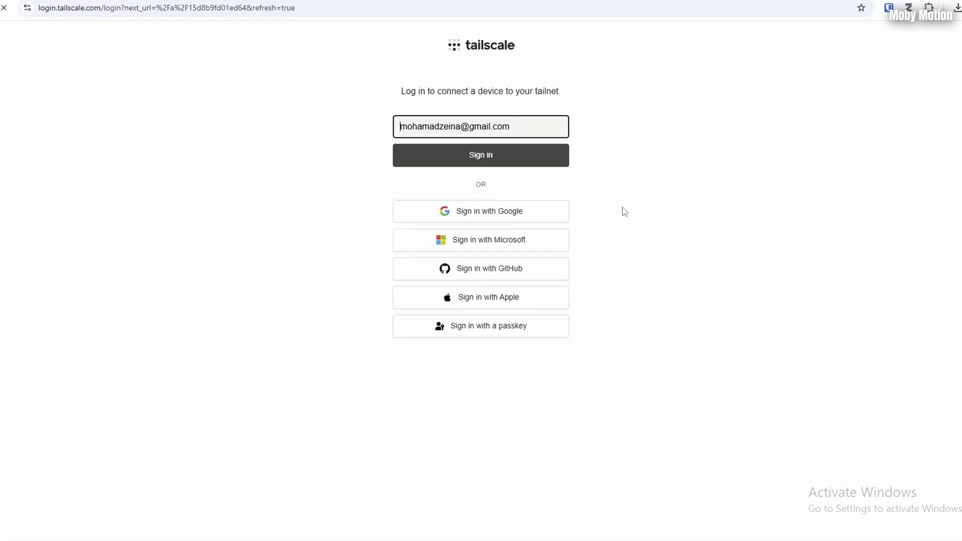
left_click(503, 211)
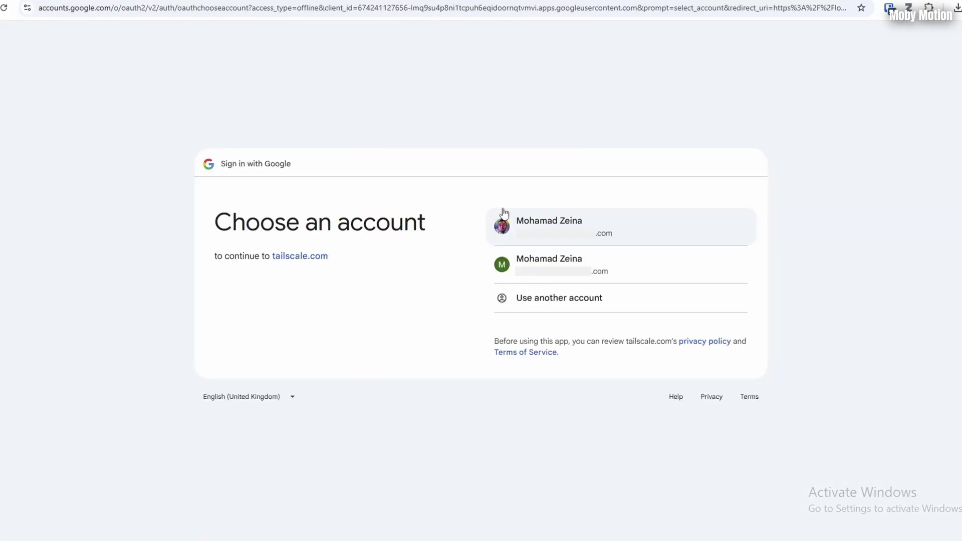
left_click(503, 211)
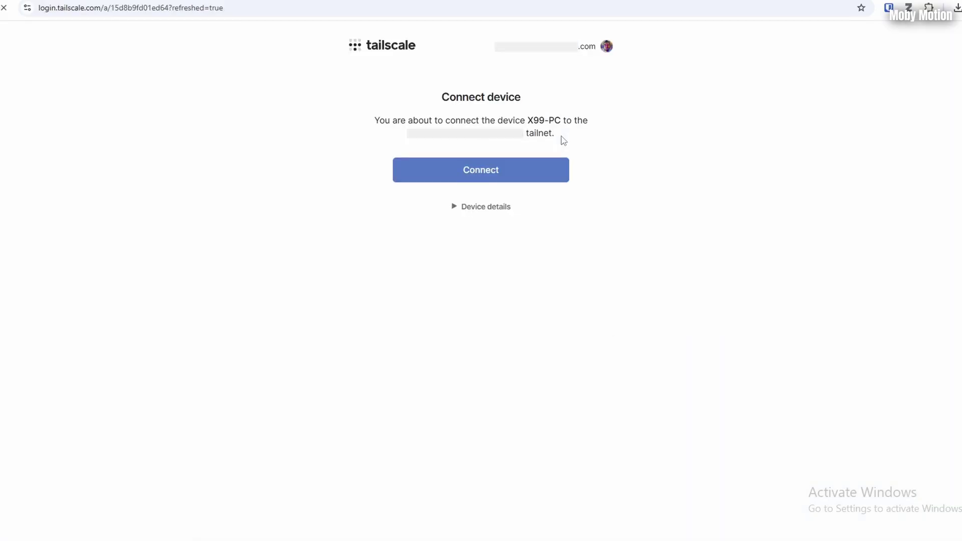
left_click(511, 170)
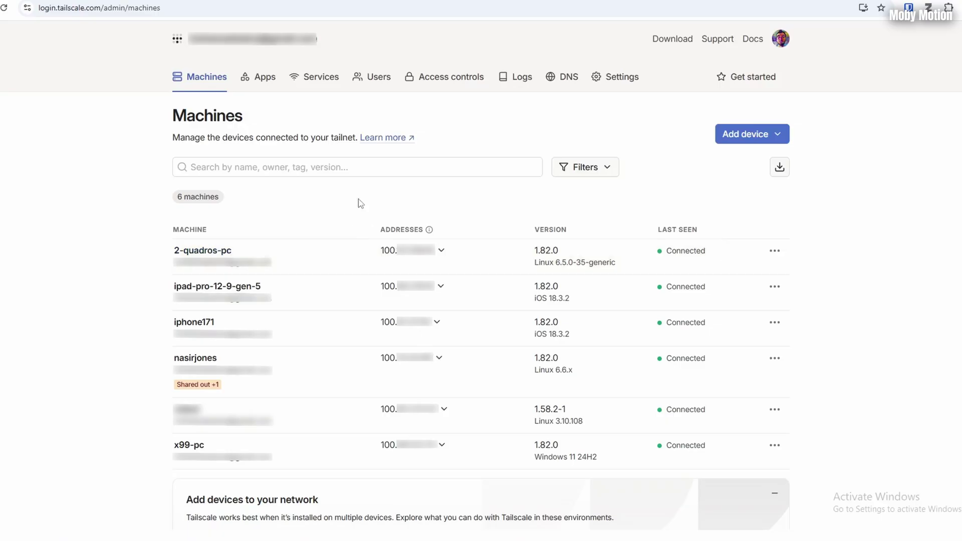
- On the Machines page, copy the NAS machine's IPv4 address
scroll(360, 203, "down", 1)
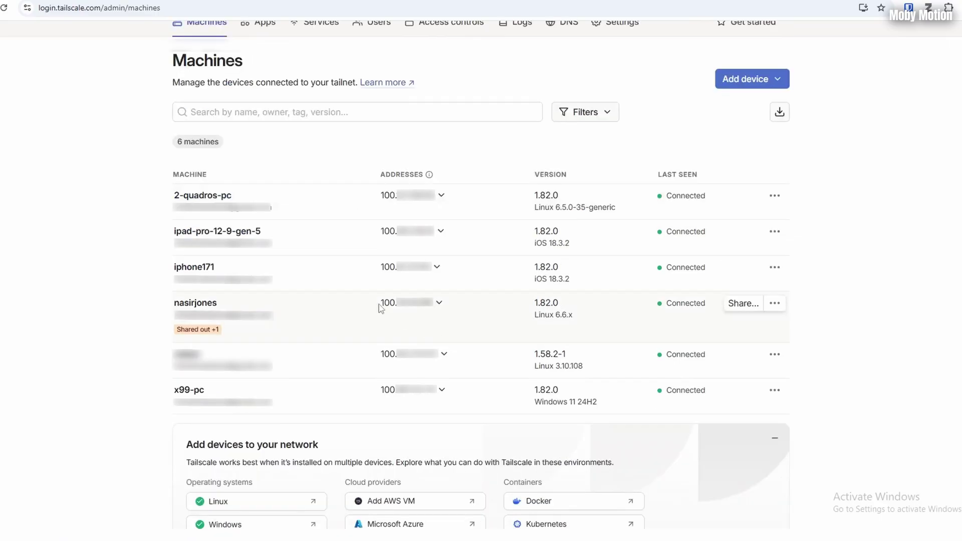
left_click_drag(379, 303, 450, 296)
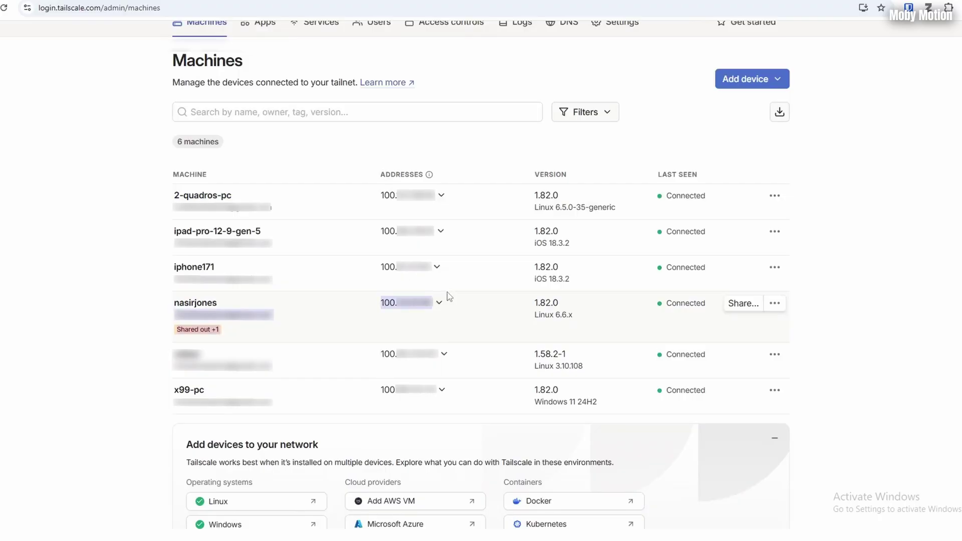
left_click(329, 150)
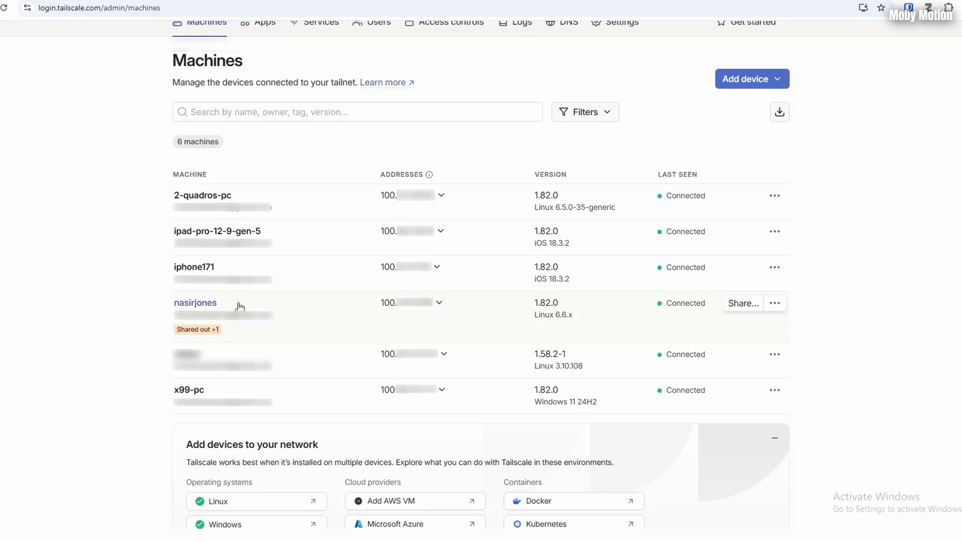
left_click(391, 308)
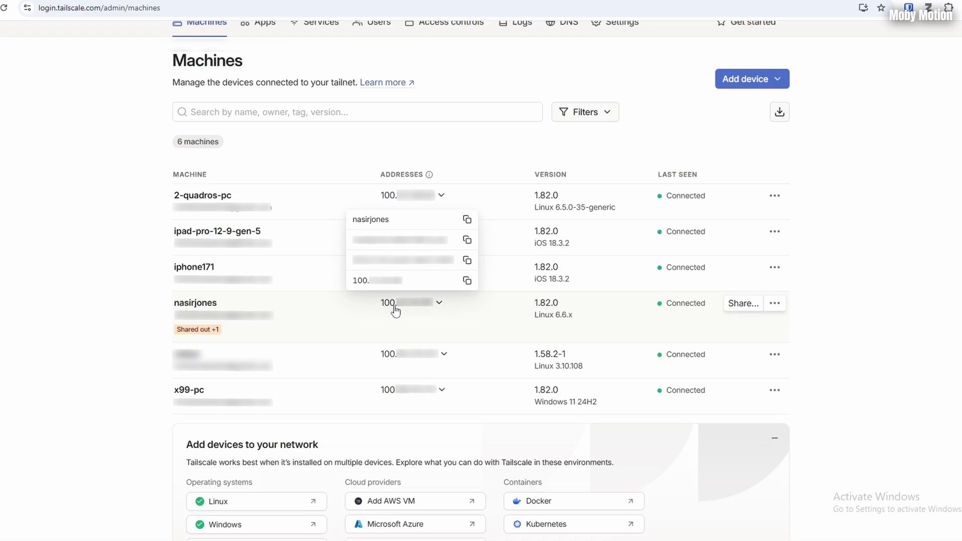
left_click(467, 280)
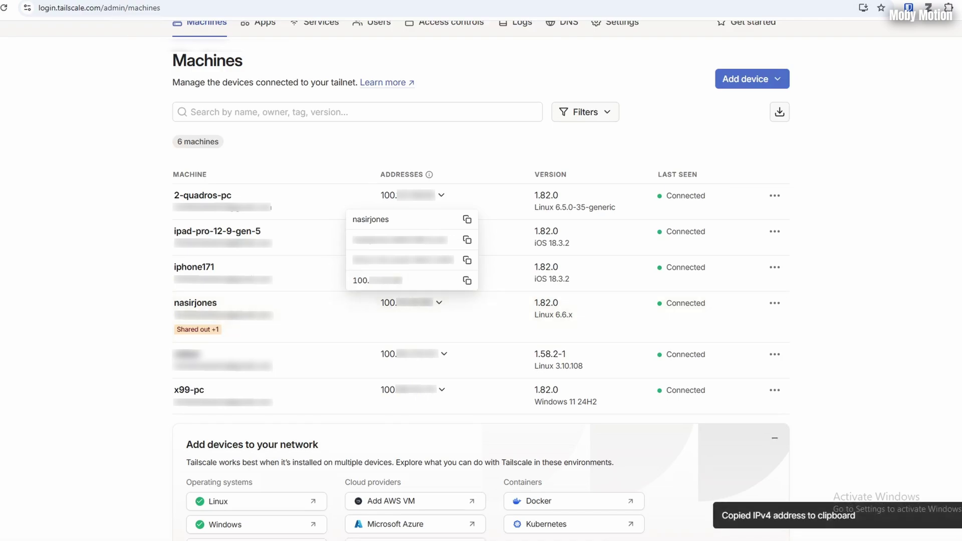
- Open the NAS sign-in page at the copied Tailscale IP on port 7589
key("ctrl+t")
left_click(115, 8)
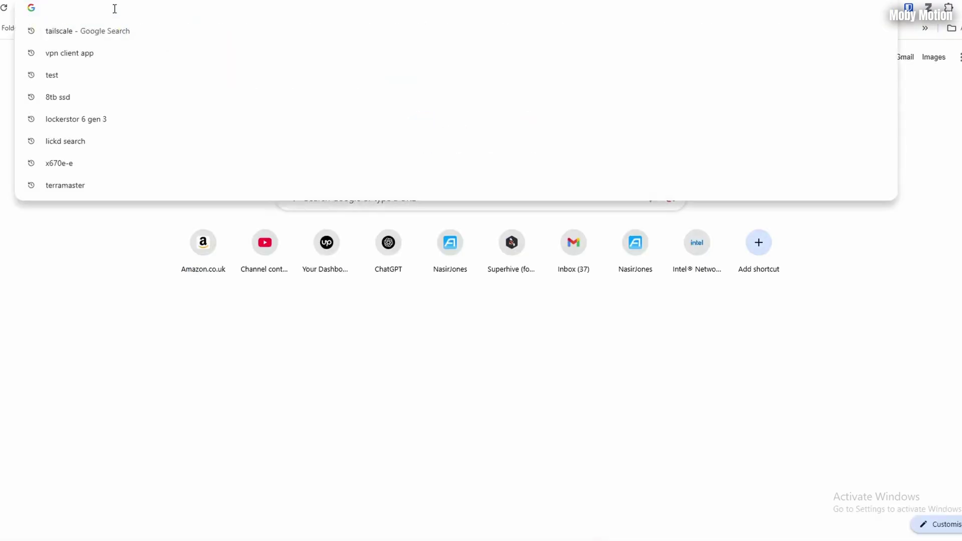
key("ctrl+v")
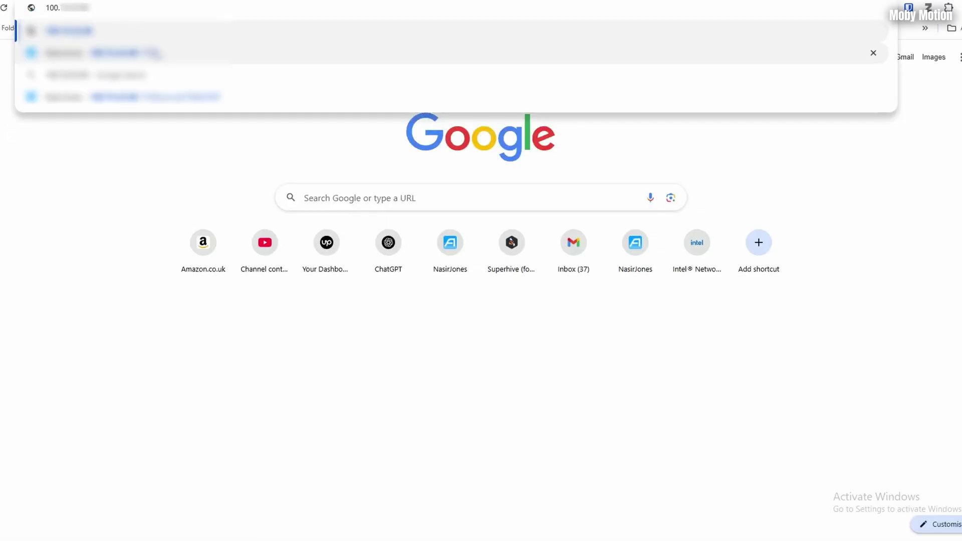
type(":7589")
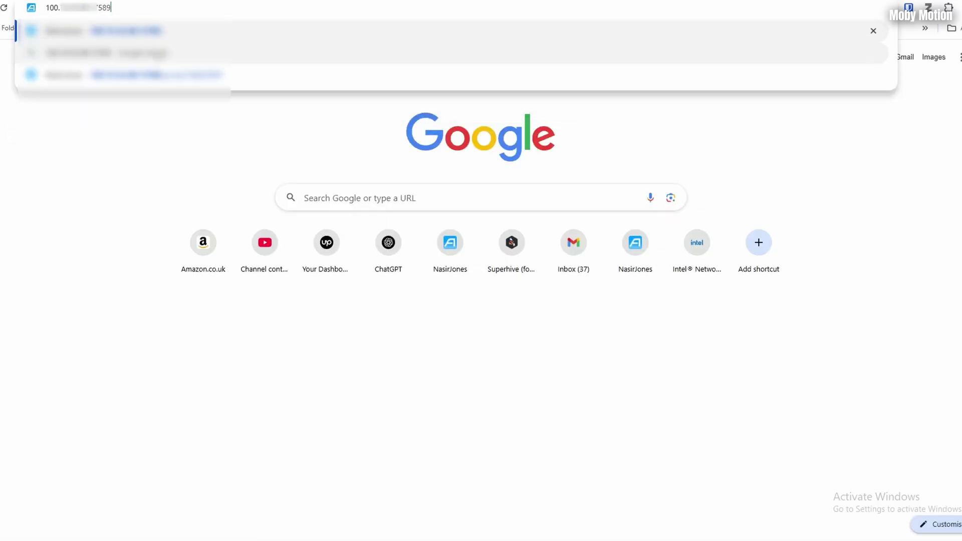
key("Return")
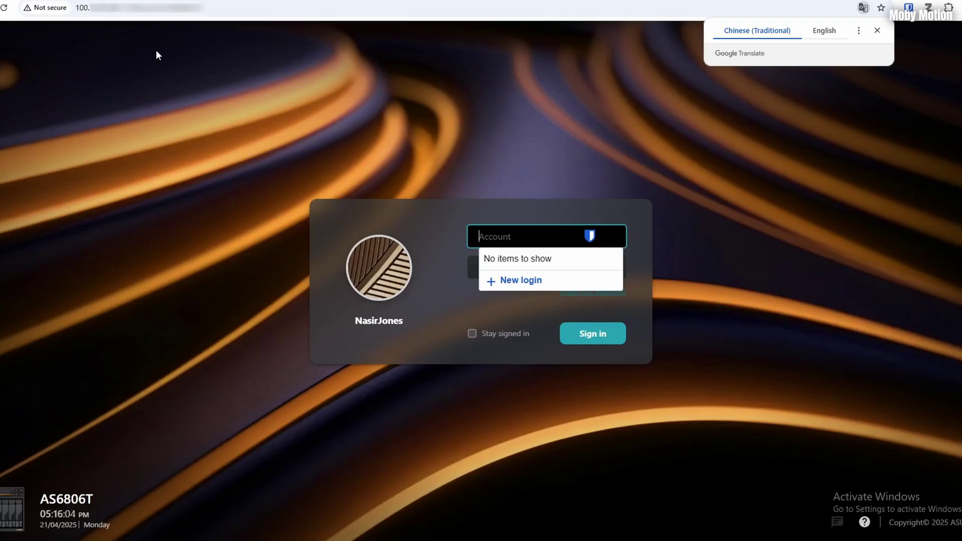
left_click(142, 10)
left_click_drag(142, 11, 75, 11)
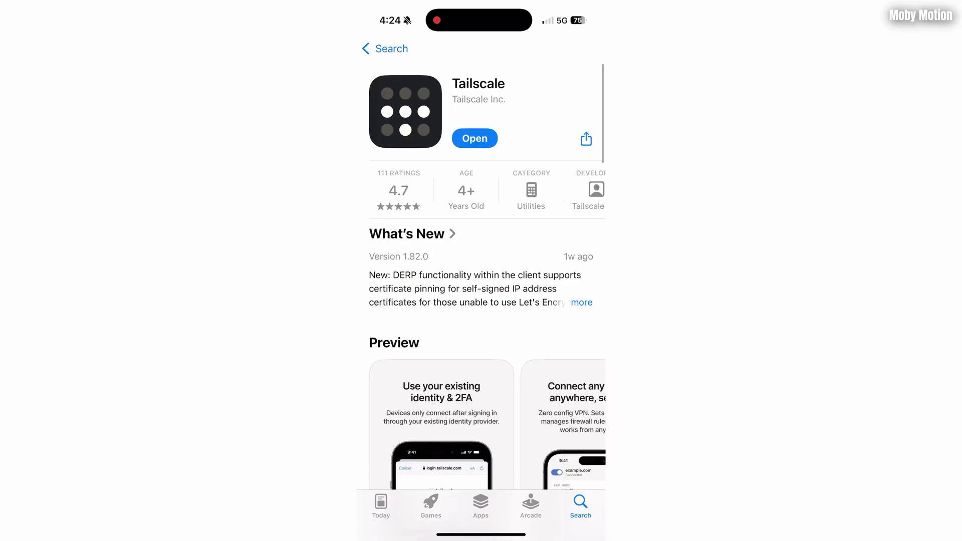
- Launch Tailscale on the iPhone, accept the privacy notice and notifications, and allow the VPN configuration
left_click(474, 139)
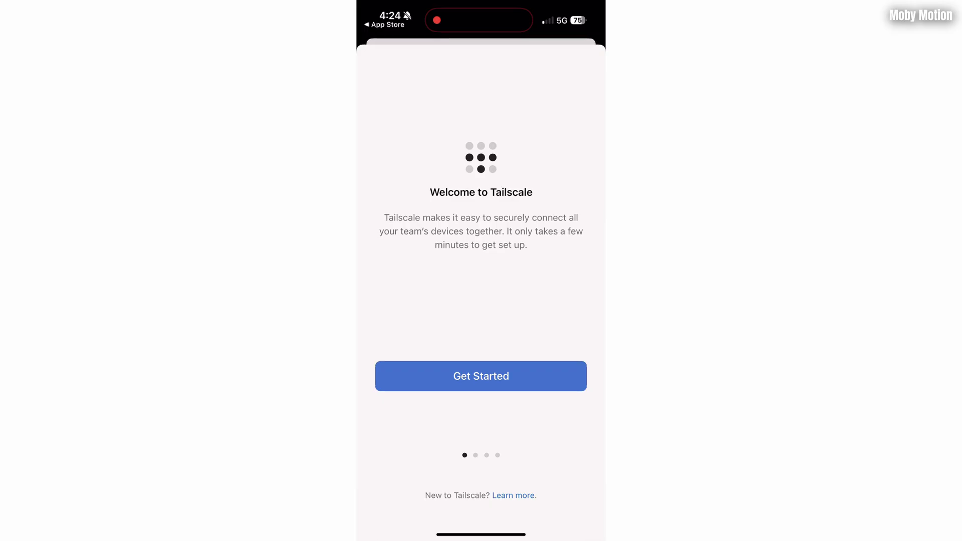
left_click(481, 376)
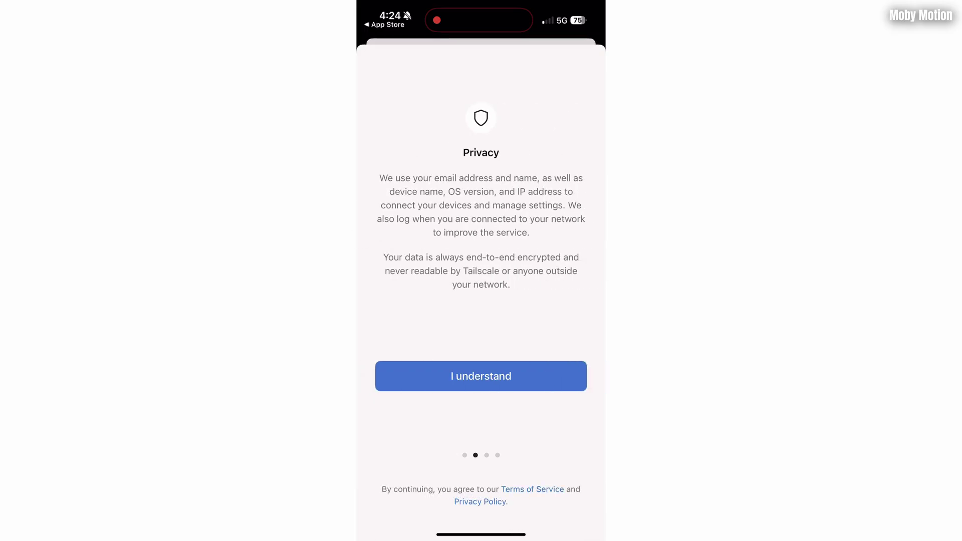
left_click(481, 376)
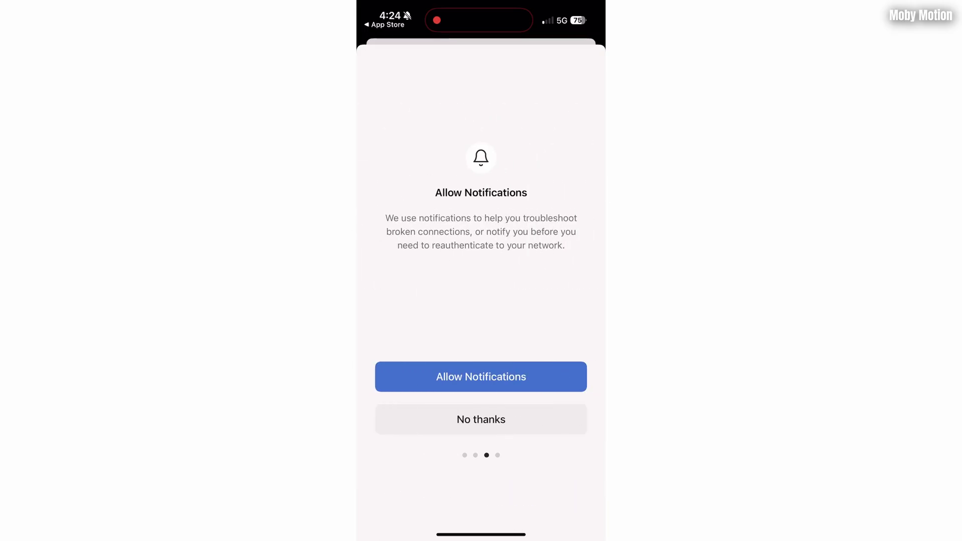
left_click(481, 376)
left_click(522, 322)
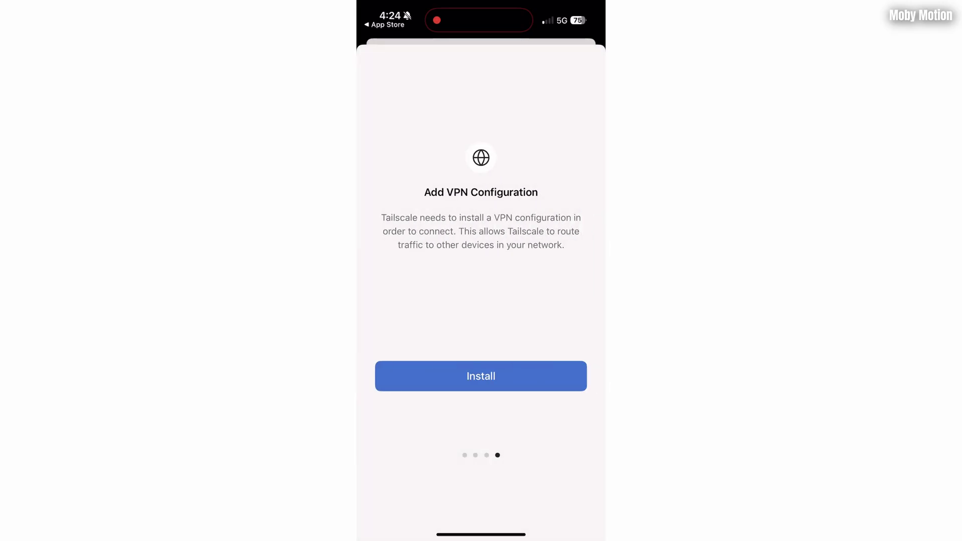
left_click(481, 375)
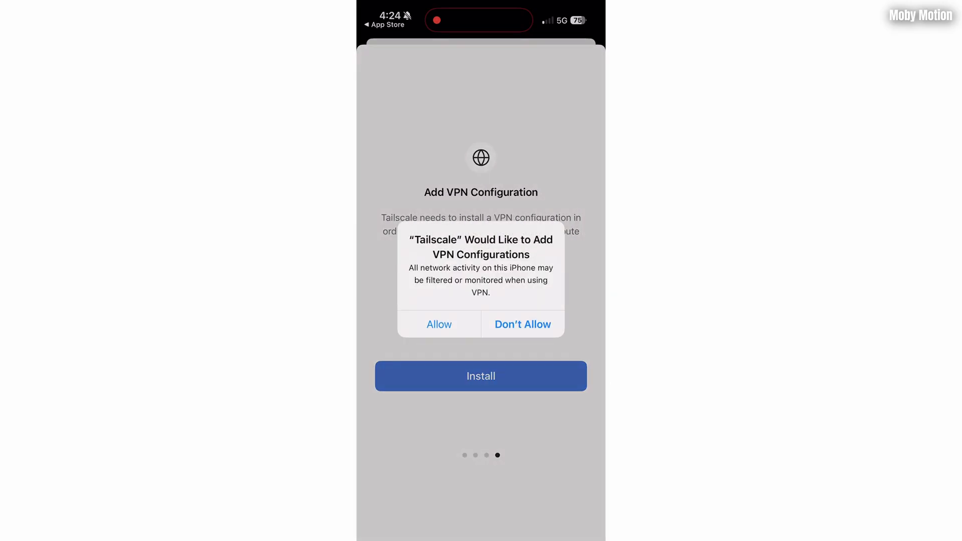
left_click(438, 324)
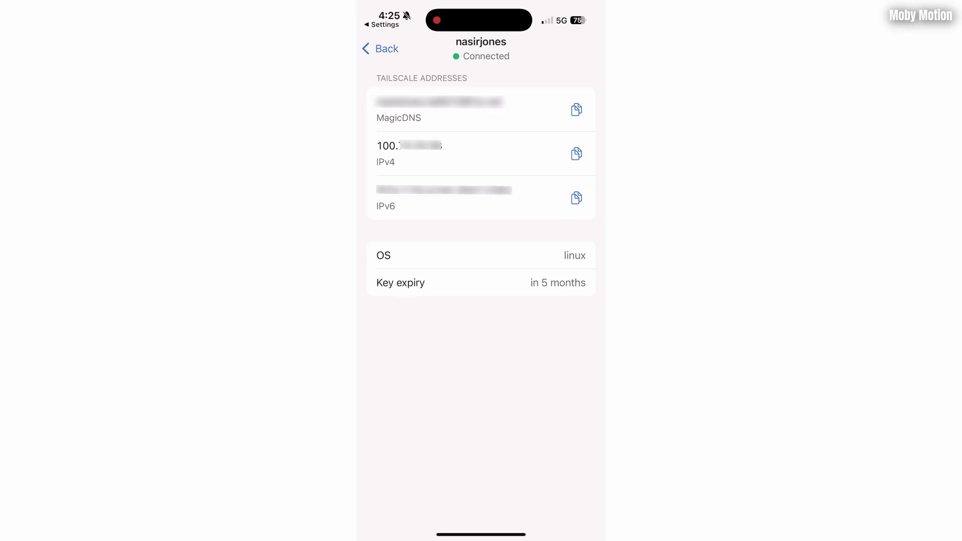
- Copy the NAS machine's IPv4 address in the Tailscale iPhone app
left_click(576, 153)
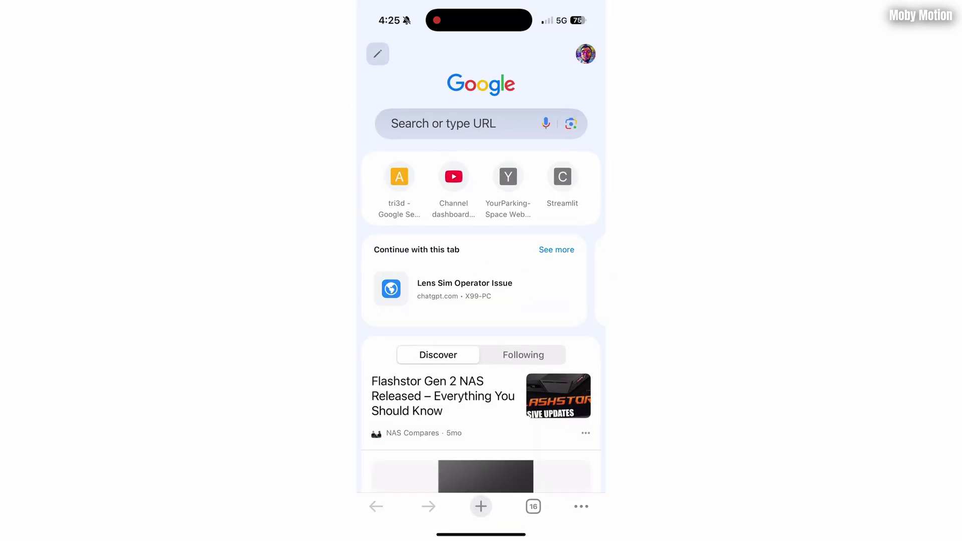
- In the iPhone browser, open the copied Tailscale IP and start entering the NAS account name
left_click(461, 120)
left_click(435, 90)
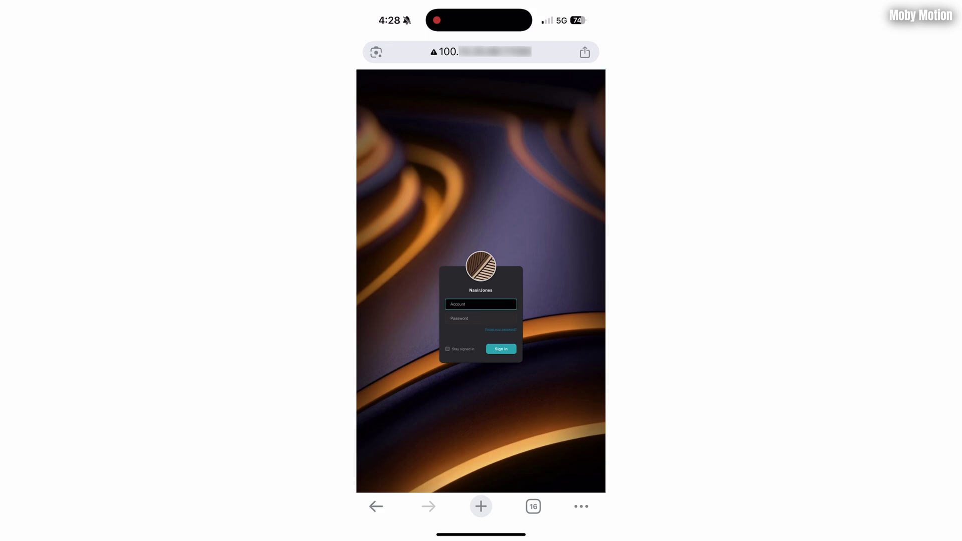
left_click(480, 304)
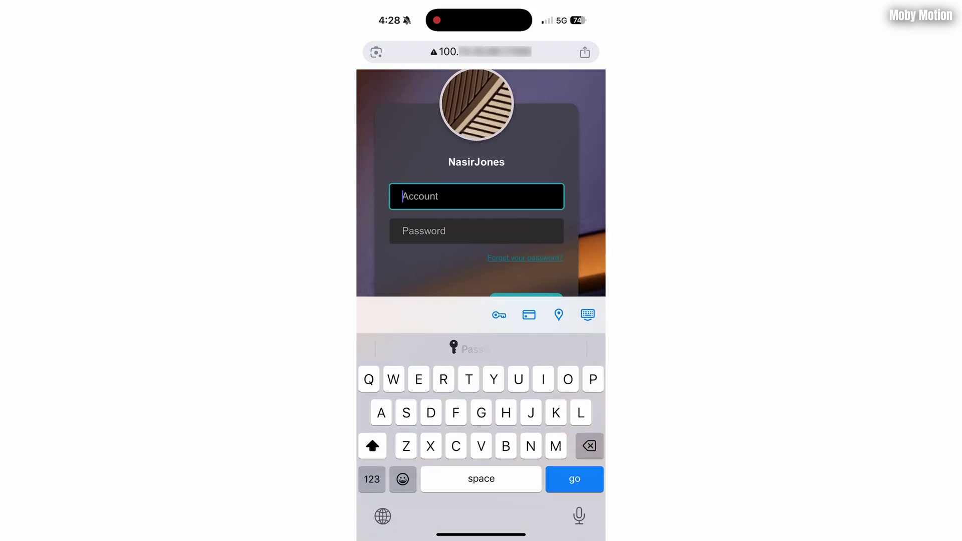
left_click(402, 196)
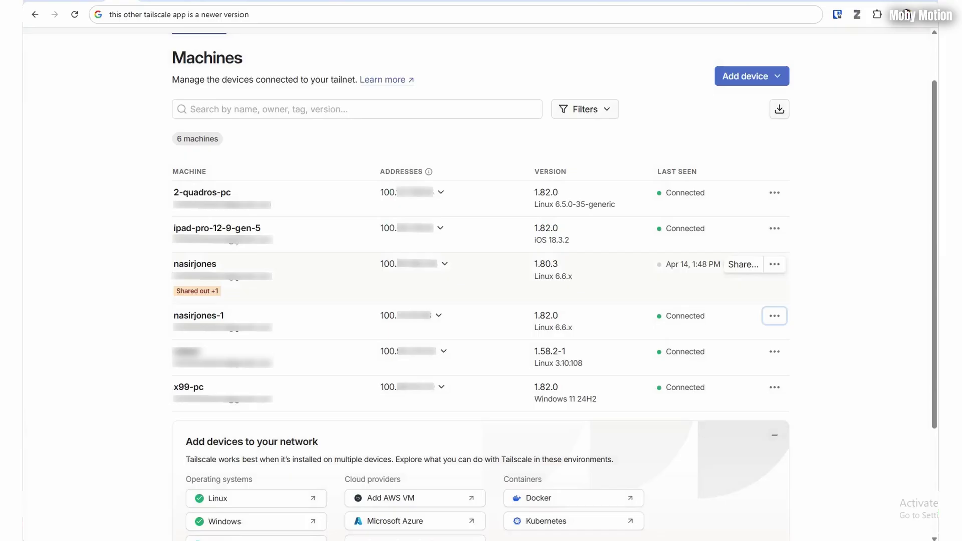
- Share the connected NAS machine by pasting the recipient's e-mail address and sending the invite
key("F5")
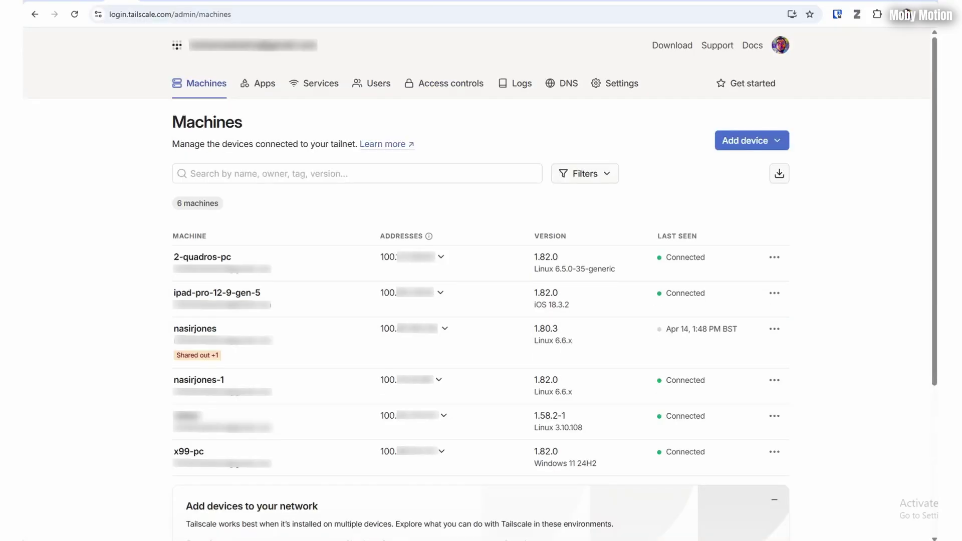
scroll(701, 281, "down", 1)
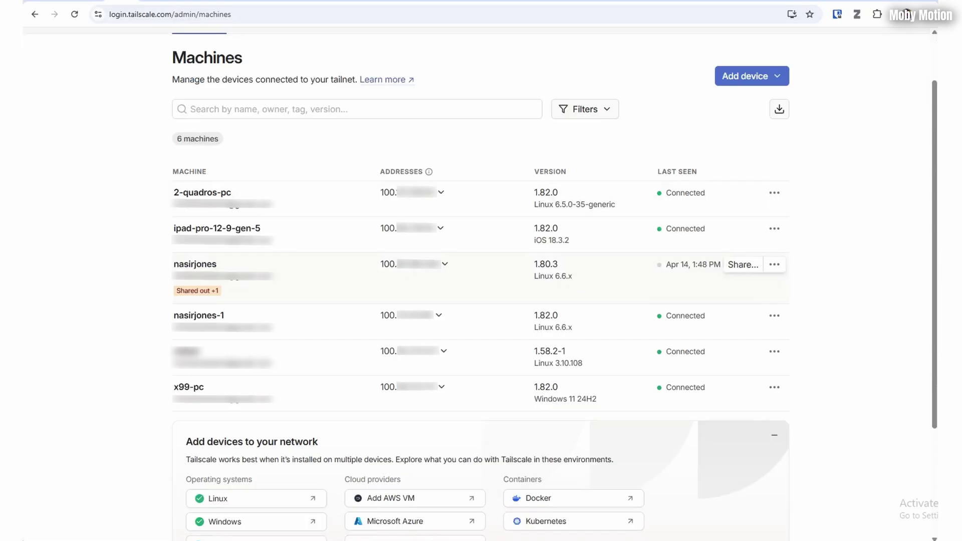
left_click(774, 315)
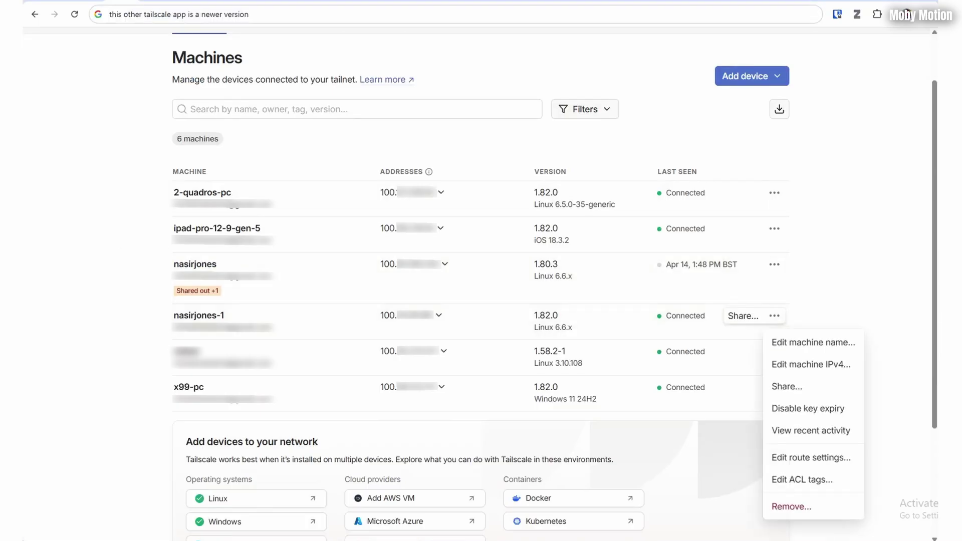
key("Escape")
left_click(743, 316)
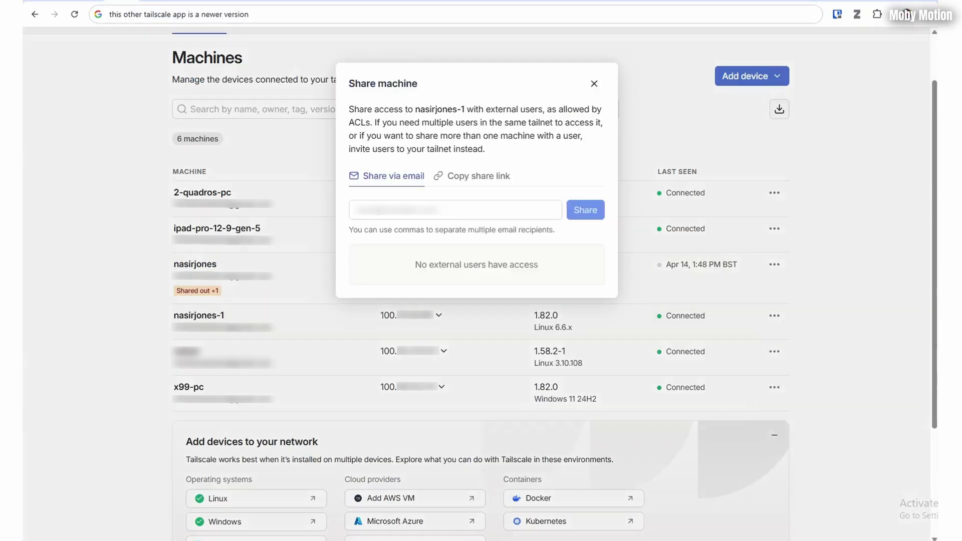
left_click(355, 210)
key("ctrl+v")
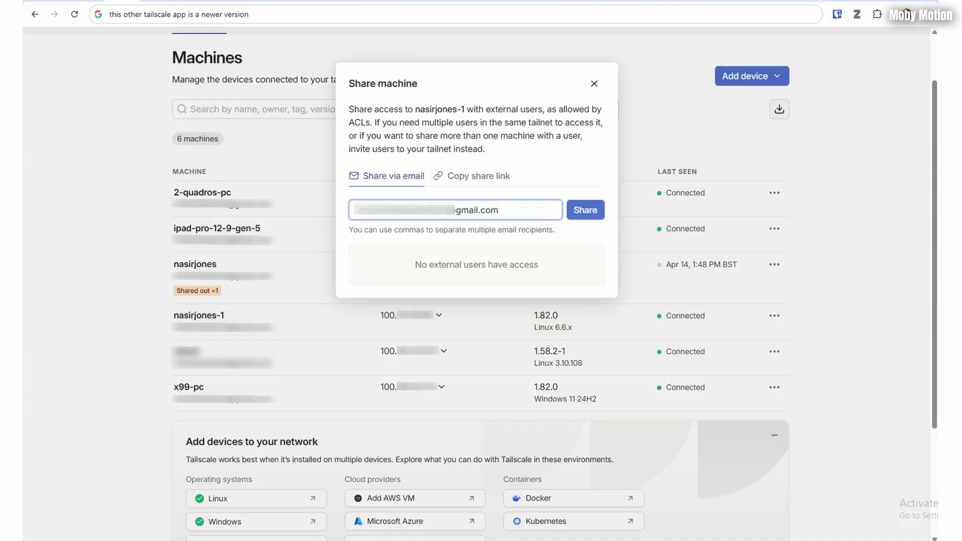
key("Return")
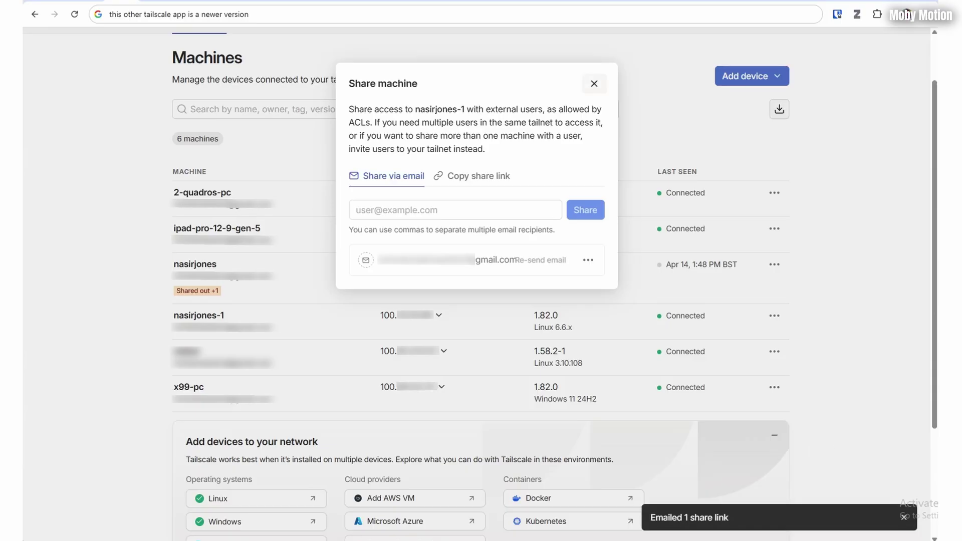
key("Escape")
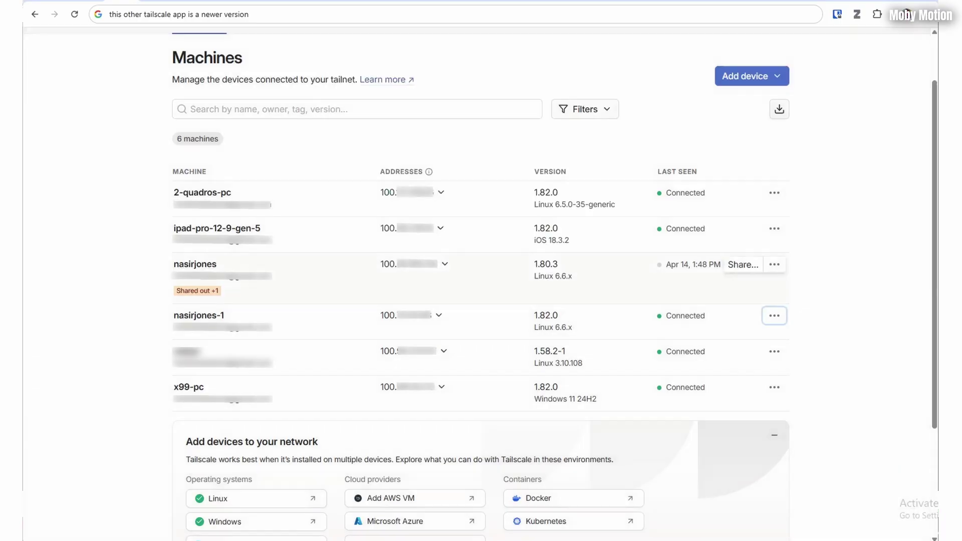